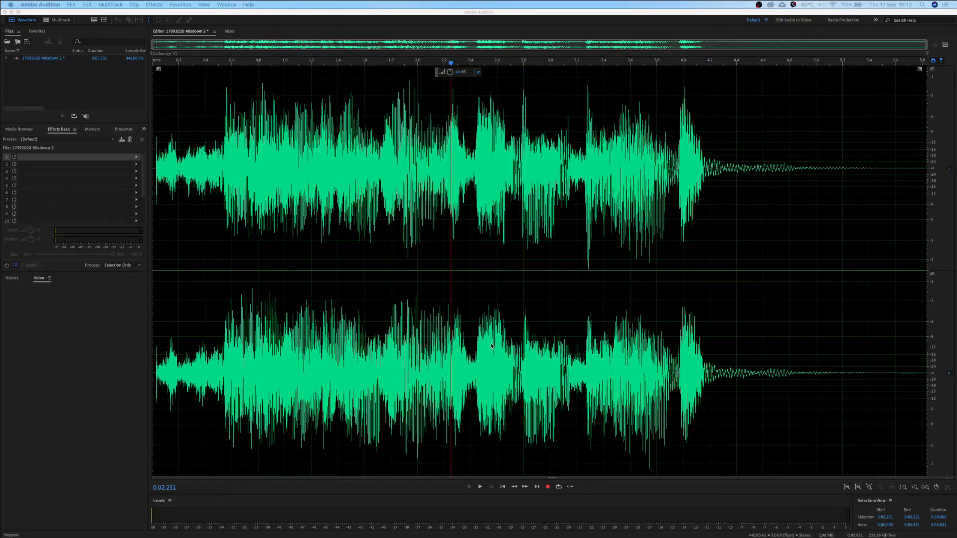
Select the entire jingle, play it unprocessed, and show the Effects > Special submenu.
left_click(458, 311)
key("super+a")
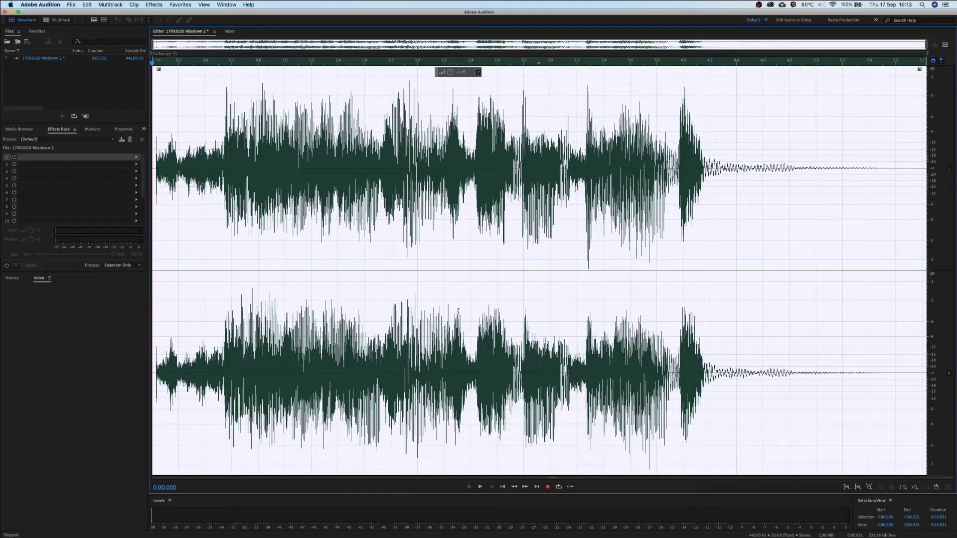
key("space")
left_click(156, 5)
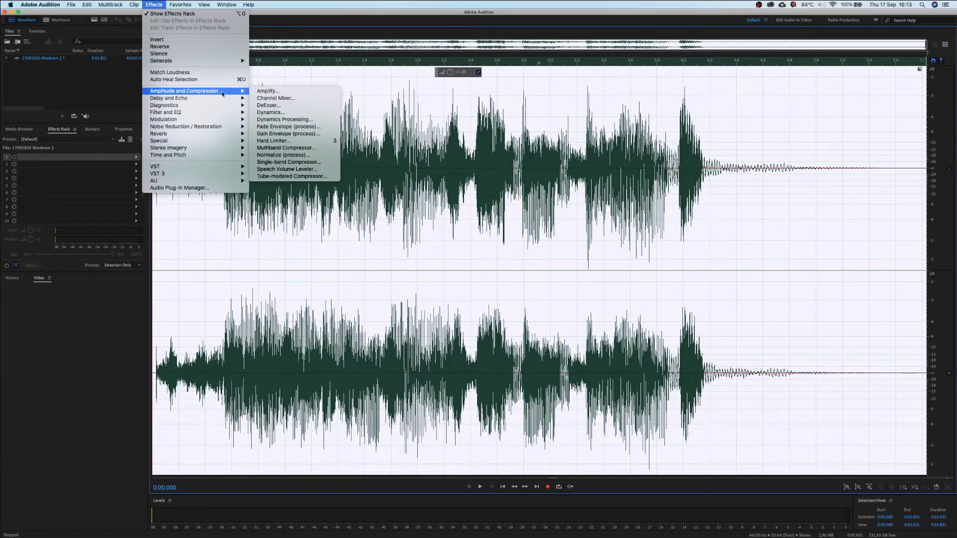
mouse_move(231, 144)
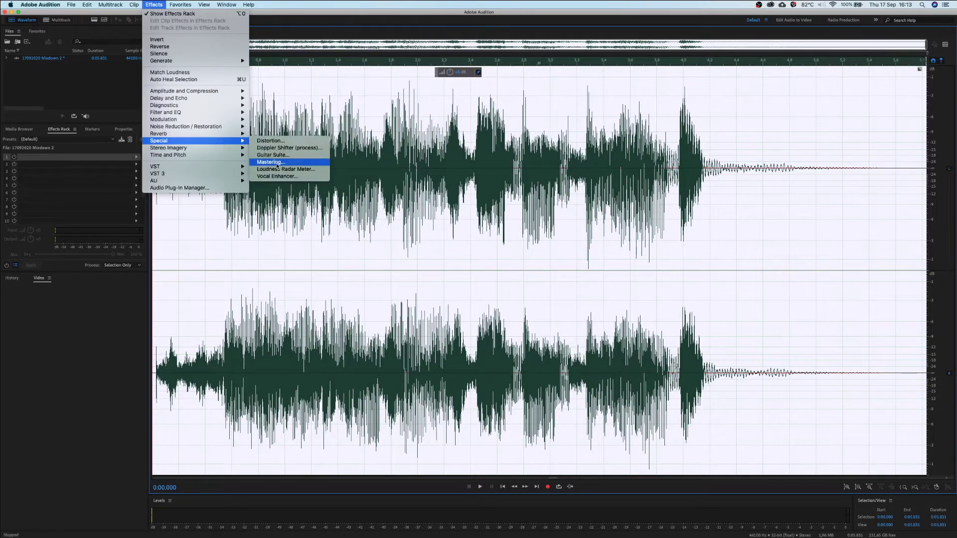
Open Special > Mastering and move its dialog up and to the left.
left_click(272, 162)
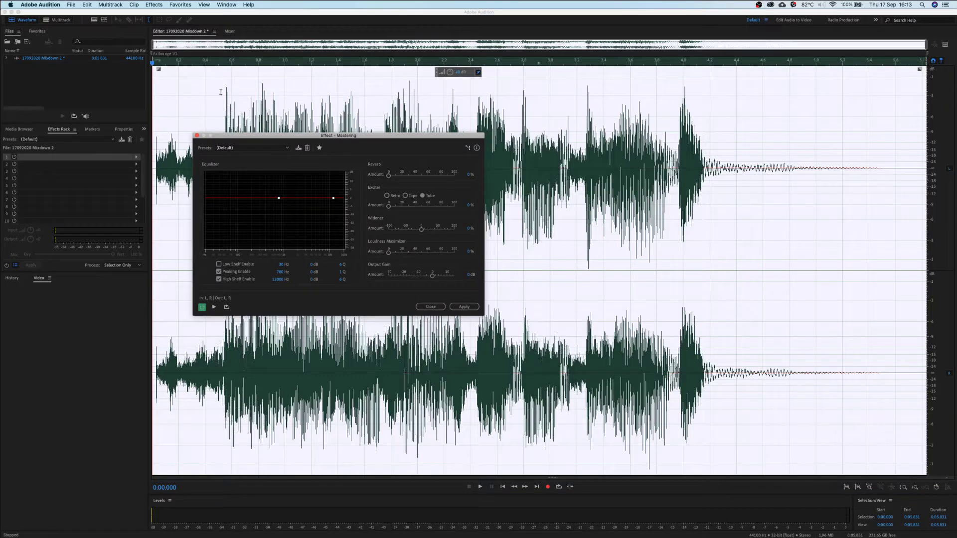
left_click_drag(252, 139, 151, 92)
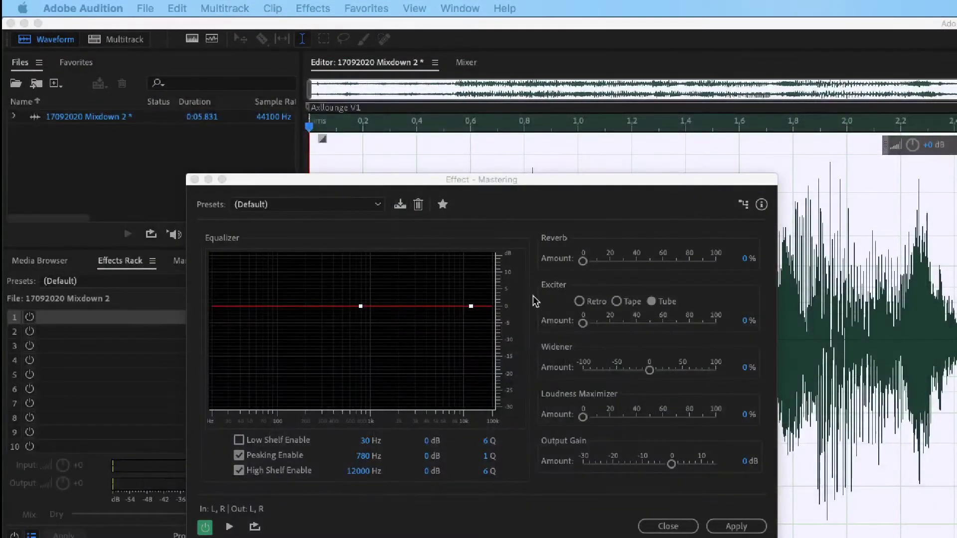
left_click_drag(505, 179, 458, 114)
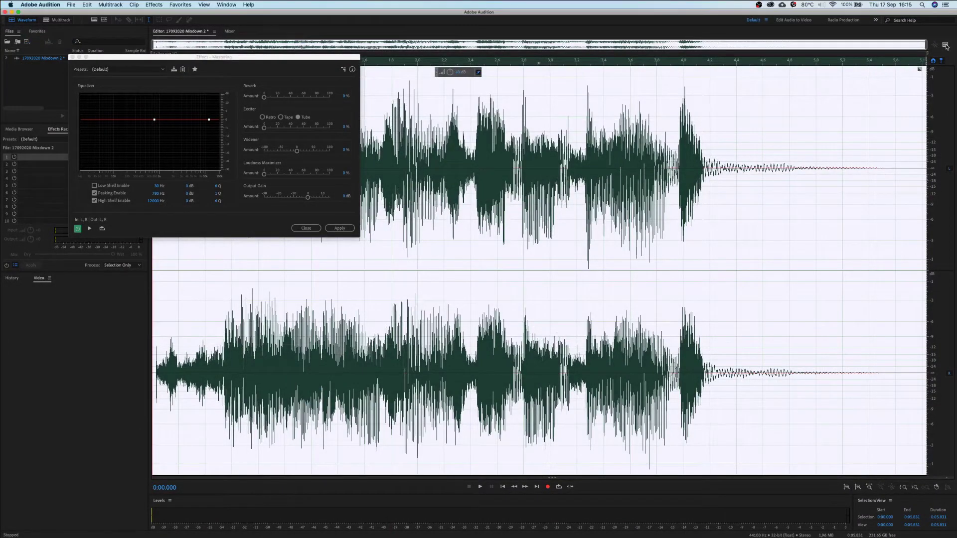
Show the Preview Editor so the mastered waveform appears beneath the original.
left_click(945, 45)
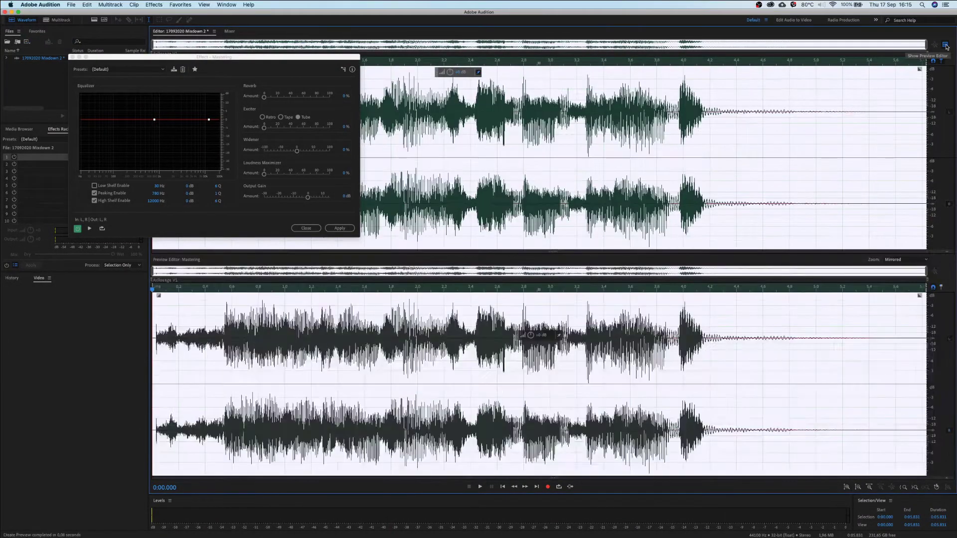
left_click(945, 45)
left_click(945, 45)
left_click(945, 45)
left_click(945, 45)
Set Reverb Amount to 16%, previewing it and comparing against the bypassed original.
key("space")
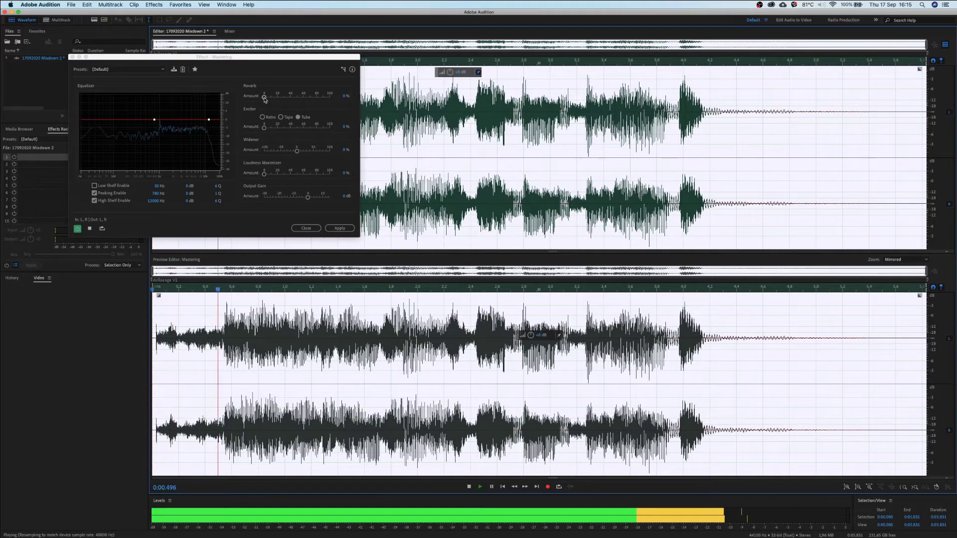
mouse_move(265, 98)
left_mouse_down()
mouse_move(324, 98)
mouse_move(277, 103)
left_mouse_up()
key("space")
key("space")
key("space")
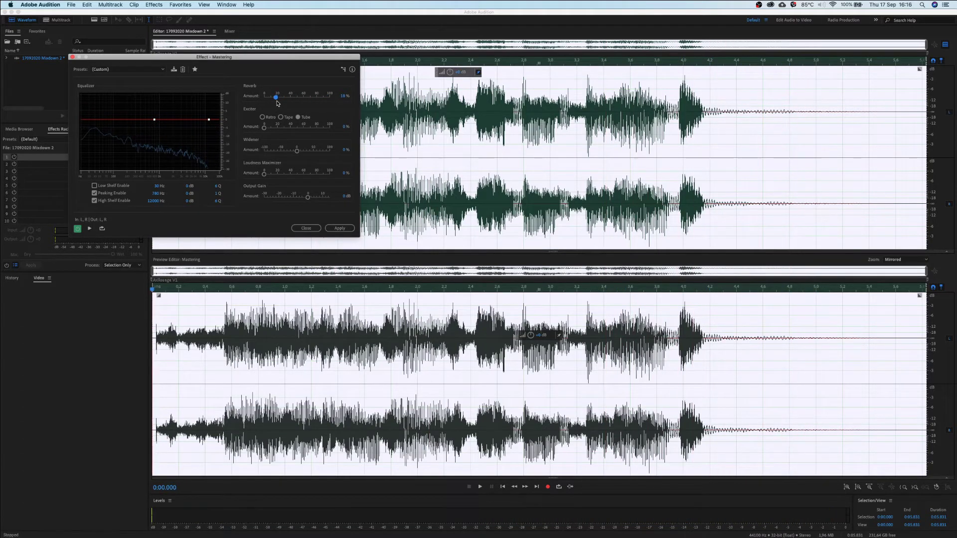
key("space")
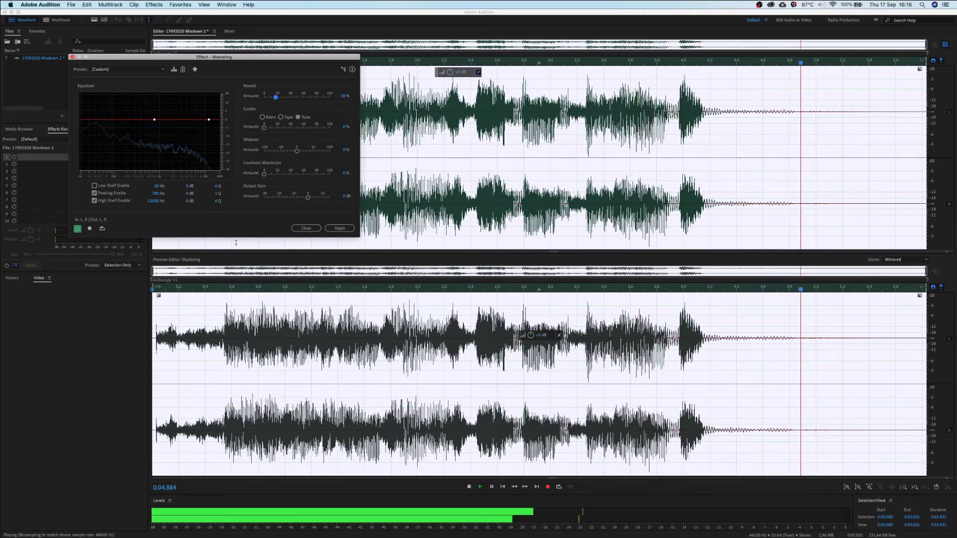
left_click_drag(276, 97, 275, 100)
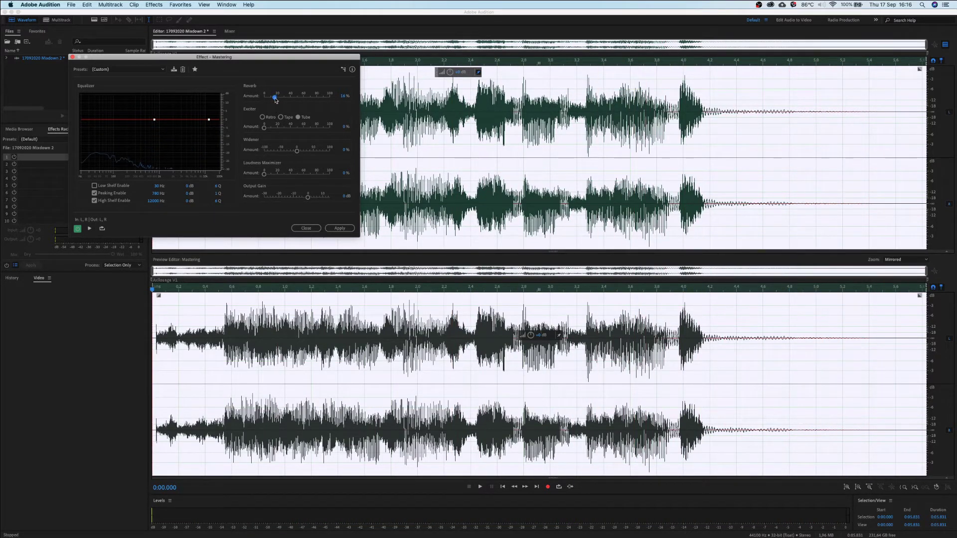
key("space")
key("space")
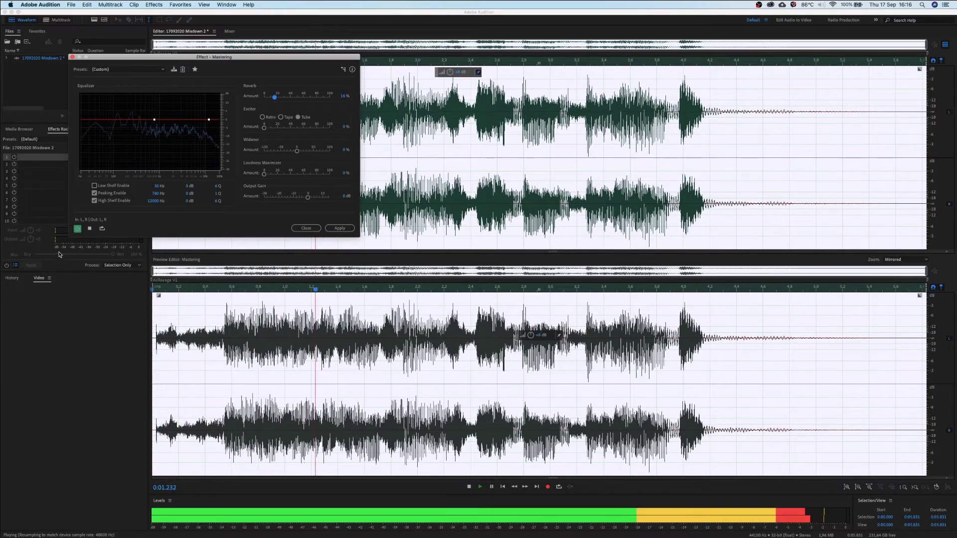
left_click(77, 229)
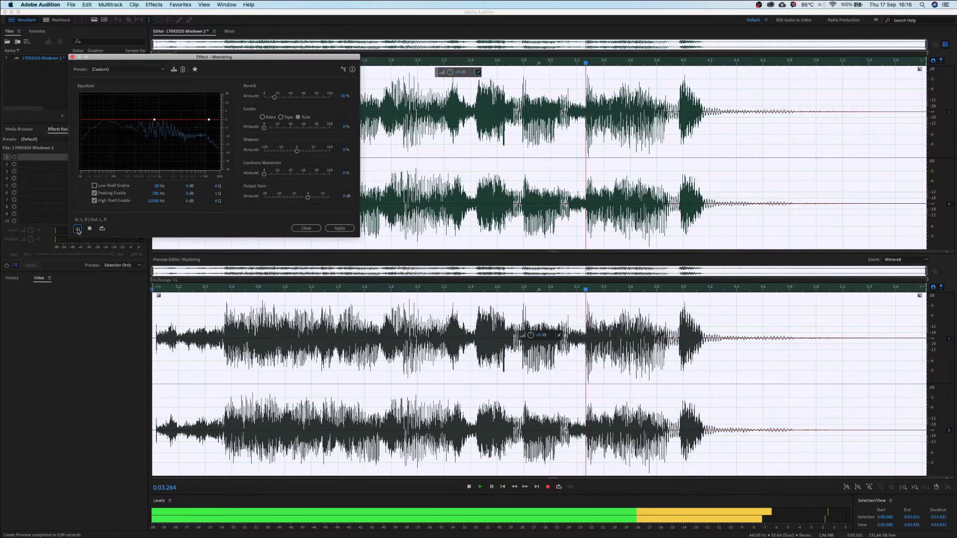
left_click(77, 229)
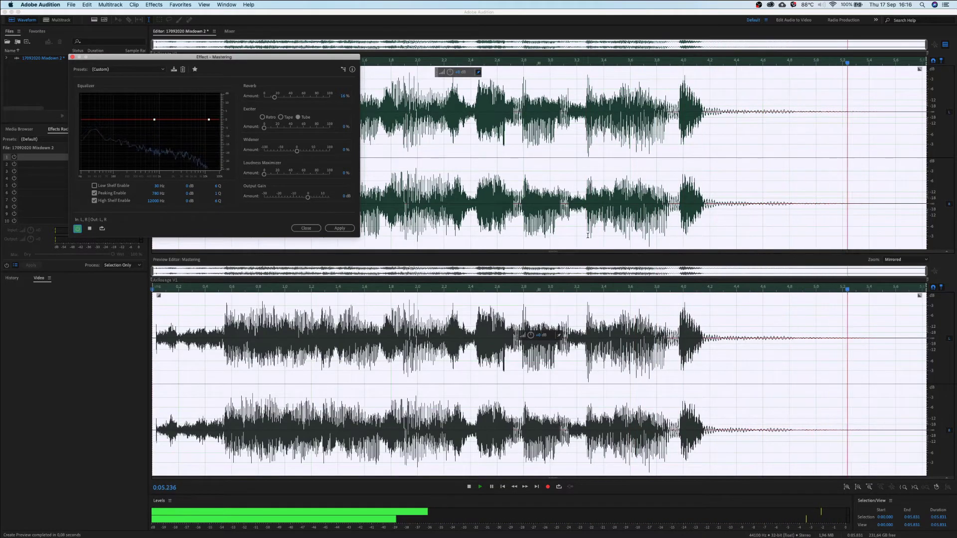
key("space")
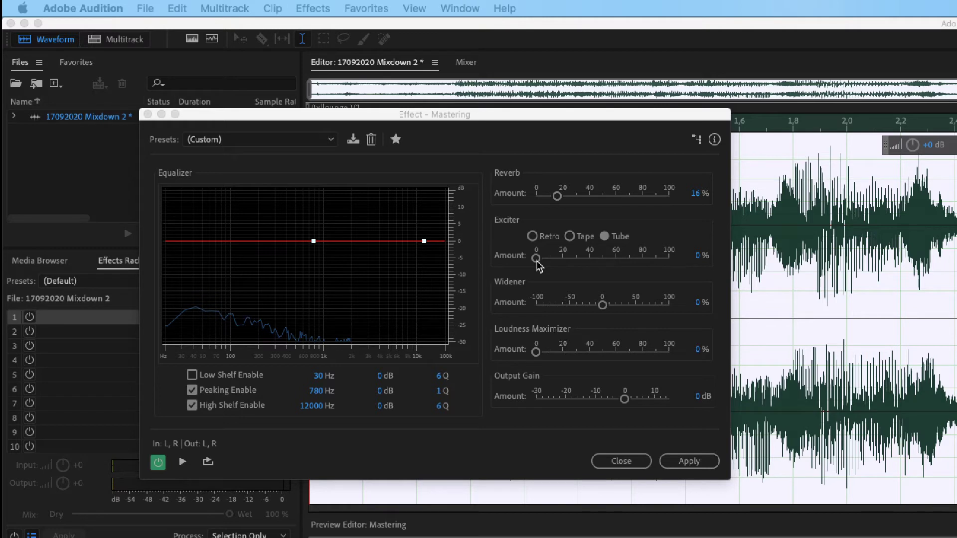
Set the Tube Exciter Amount to 17% while previewing the jingle.
key("space")
left_click_drag(537, 264, 673, 263)
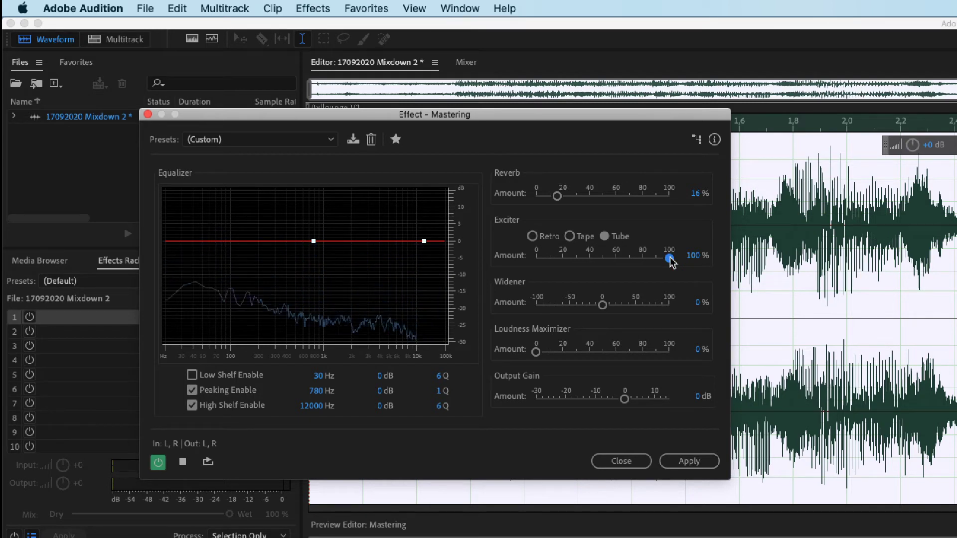
key("space")
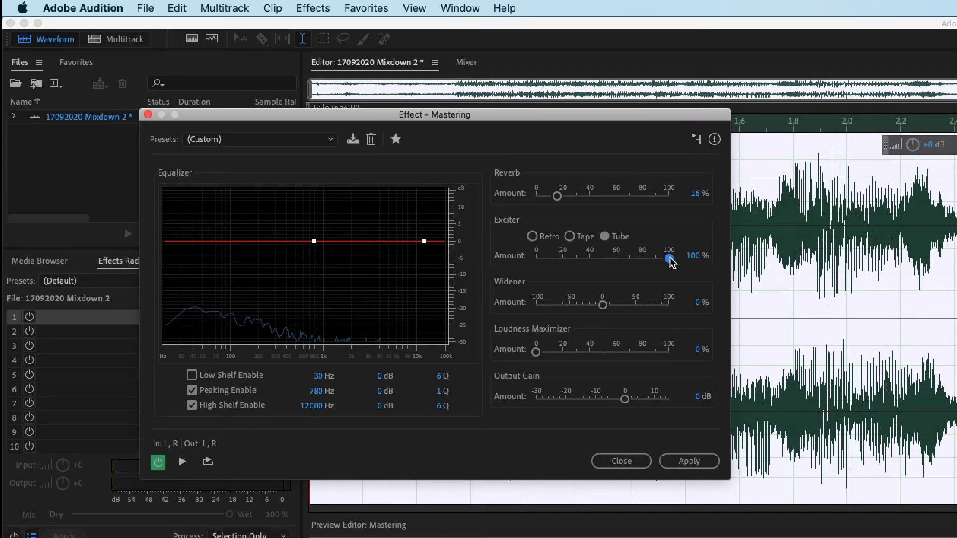
key("space")
left_click_drag(672, 262, 567, 266)
key("space")
key("space")
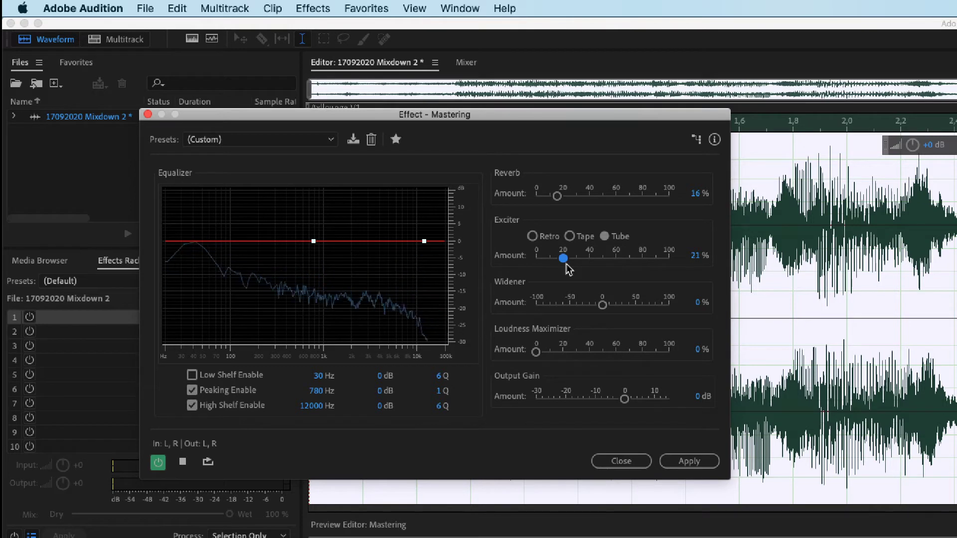
left_click_drag(567, 267, 561, 266)
key("space")
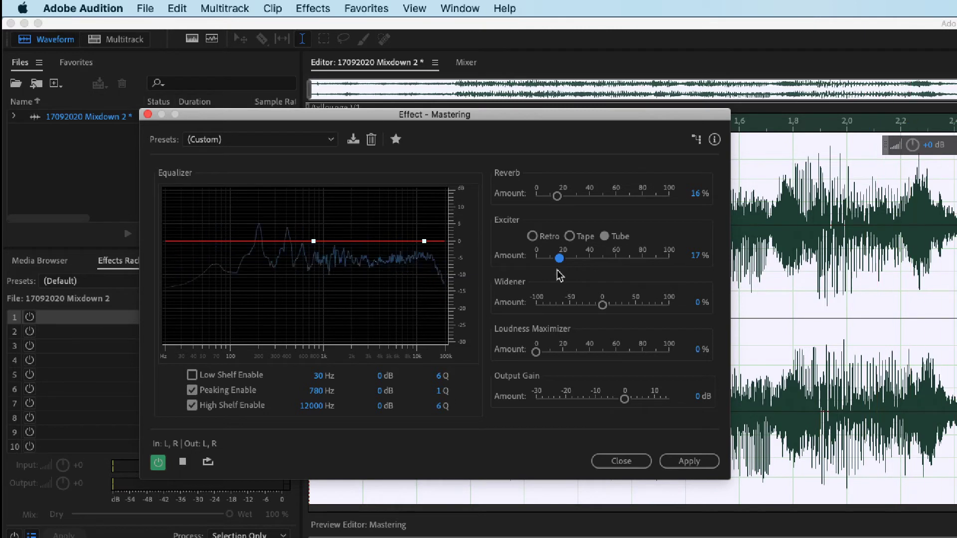
Bypass and re-enable Mastering to compare the excited jingle with the unprocessed sound.
left_click(158, 463)
key("space")
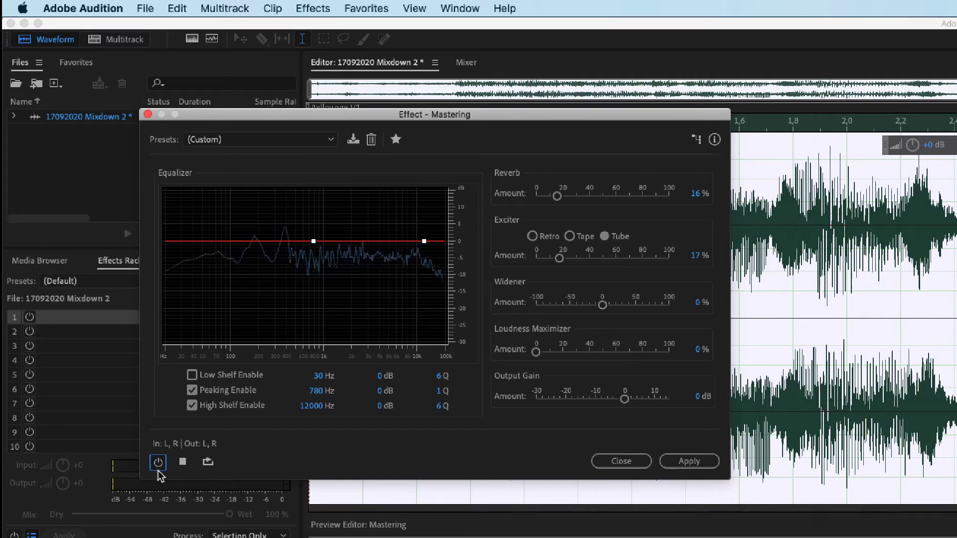
key("space")
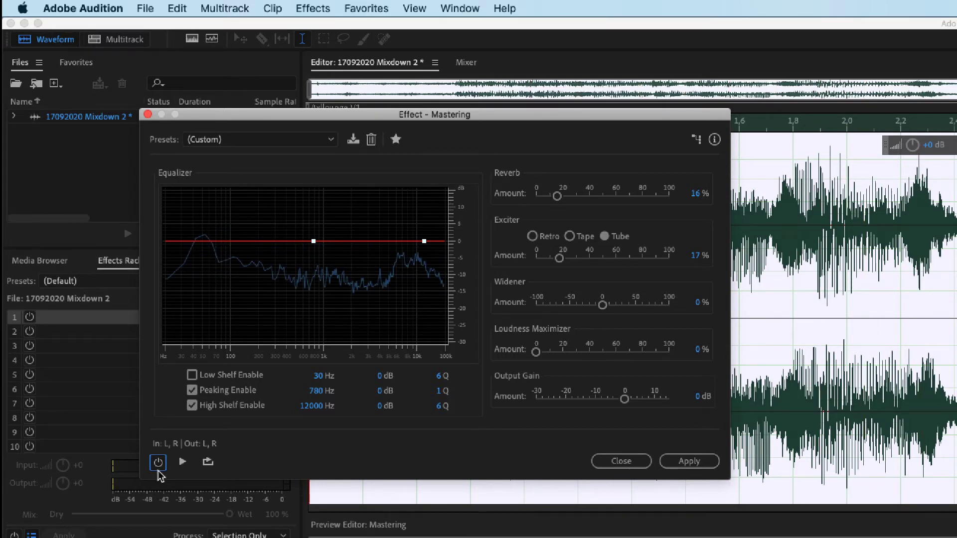
key("space")
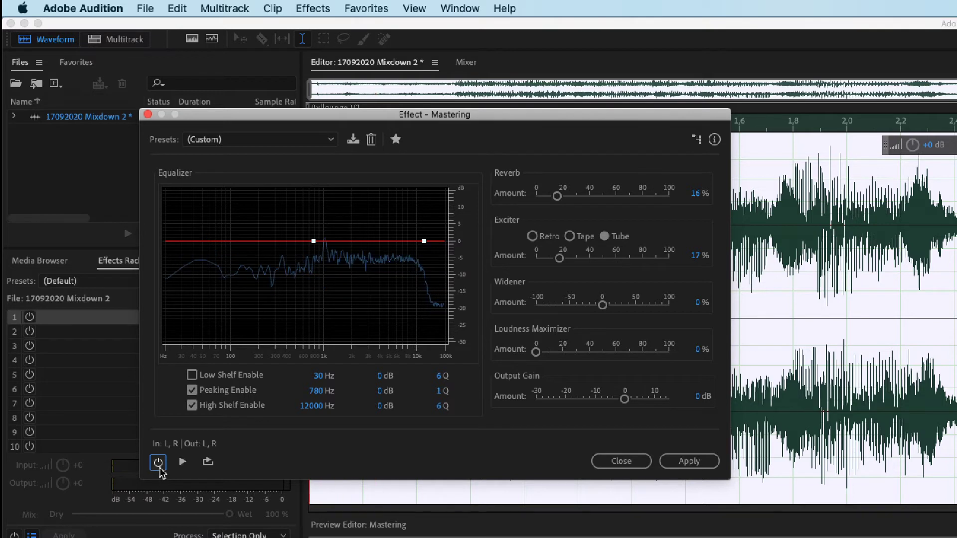
left_click(159, 463)
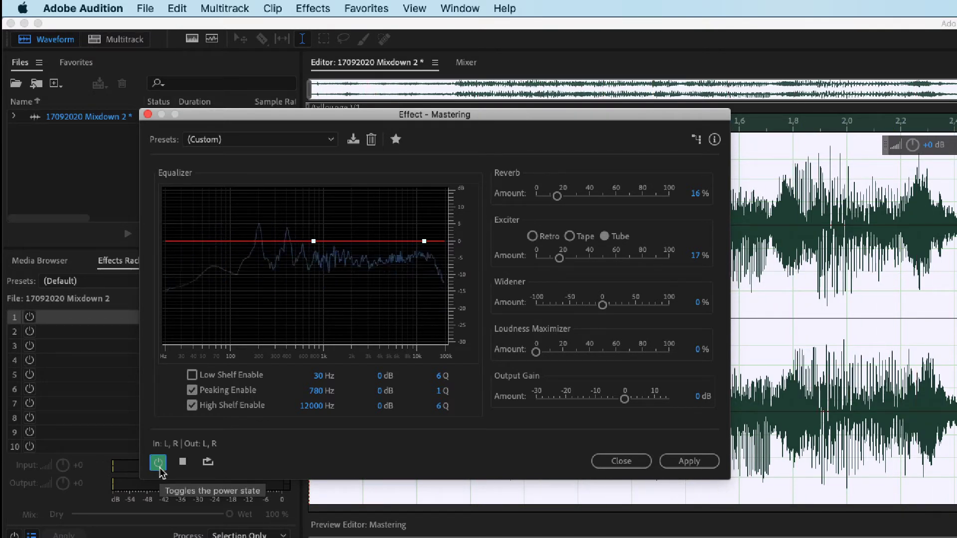
key("space")
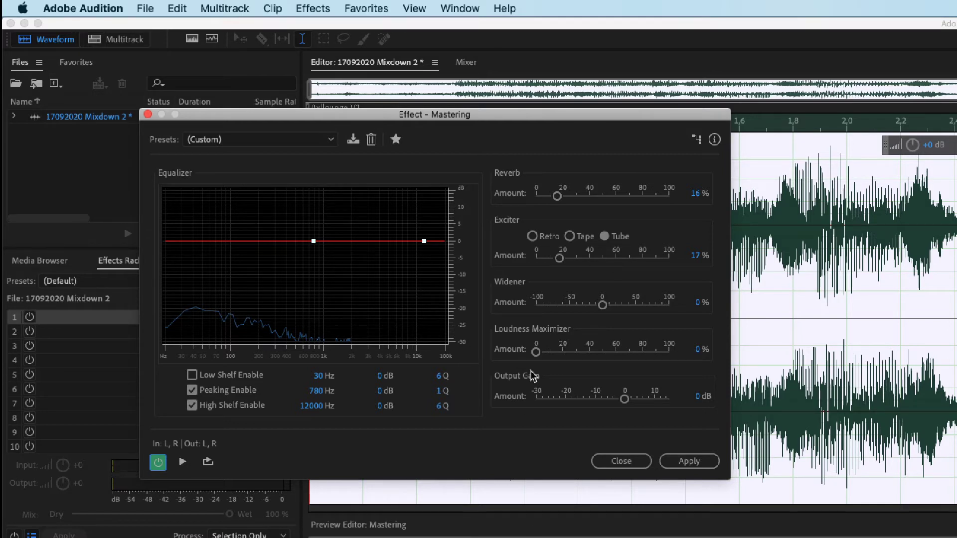
Set the stereo Widener Amount to 34%, previewing the wider jingle.
left_click_drag(604, 305, 626, 313)
key("space")
mouse_move(627, 312)
left_mouse_down()
mouse_move(610, 314)
mouse_move(619, 312)
left_mouse_up()
key("space")
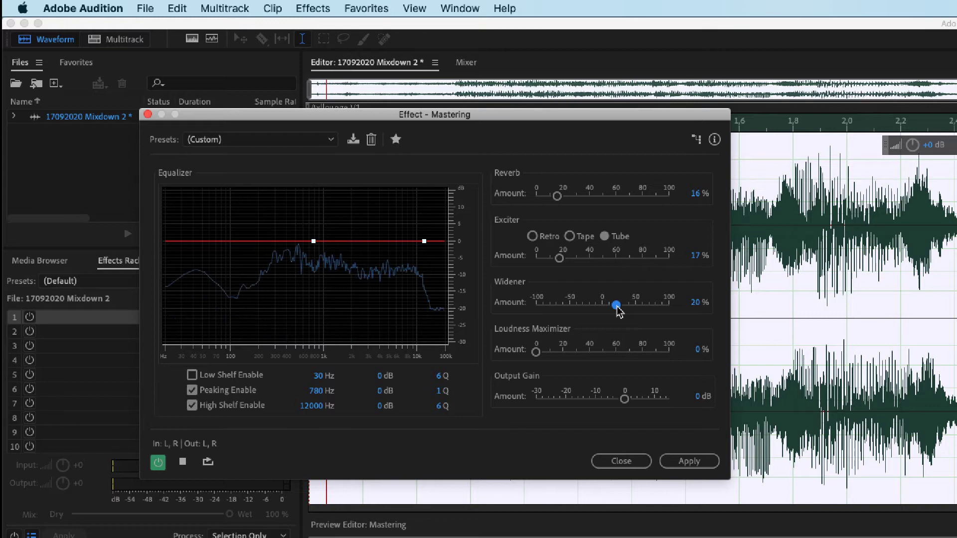
left_click_drag(618, 309, 626, 310)
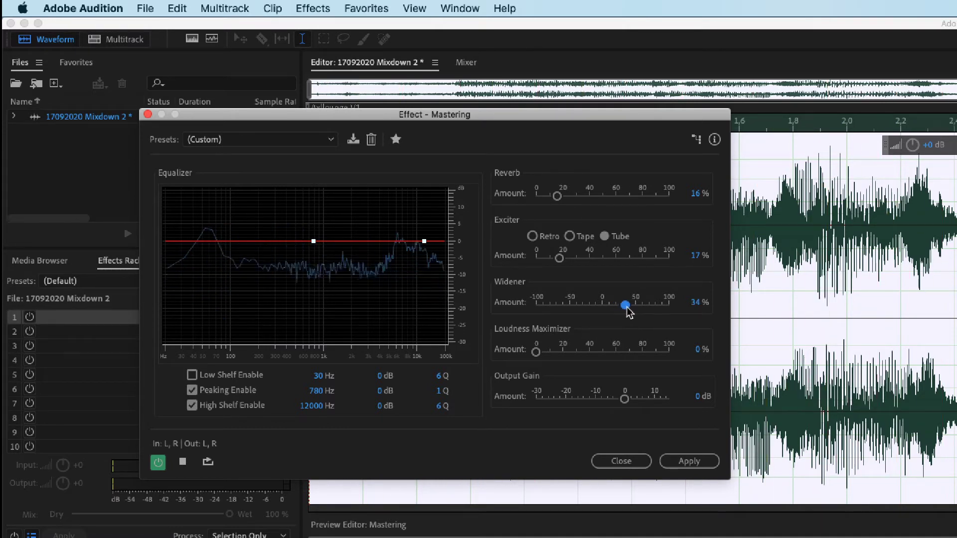
key("space")
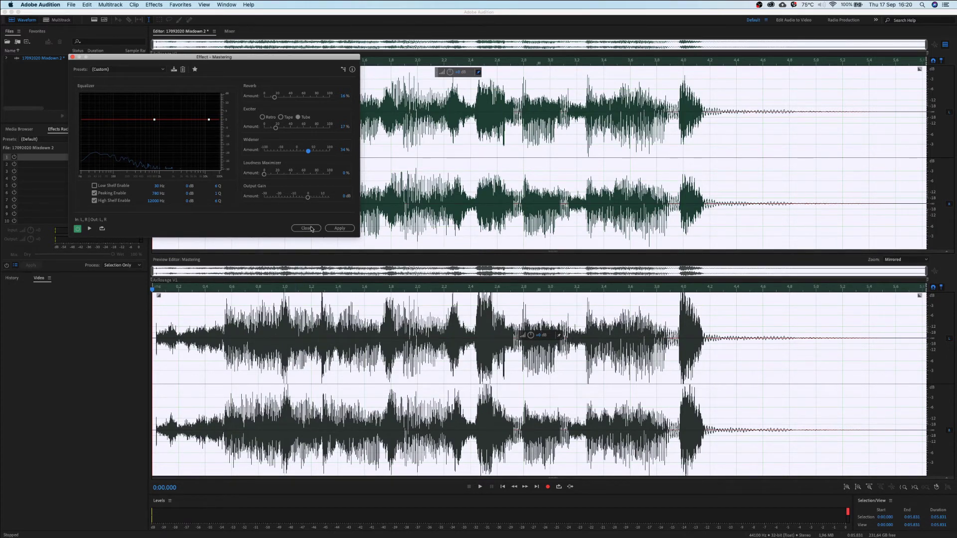
Audition the Loudness Maximizer at 100% and 0%, then settle it at 16%.
left_click_drag(264, 174, 352, 179)
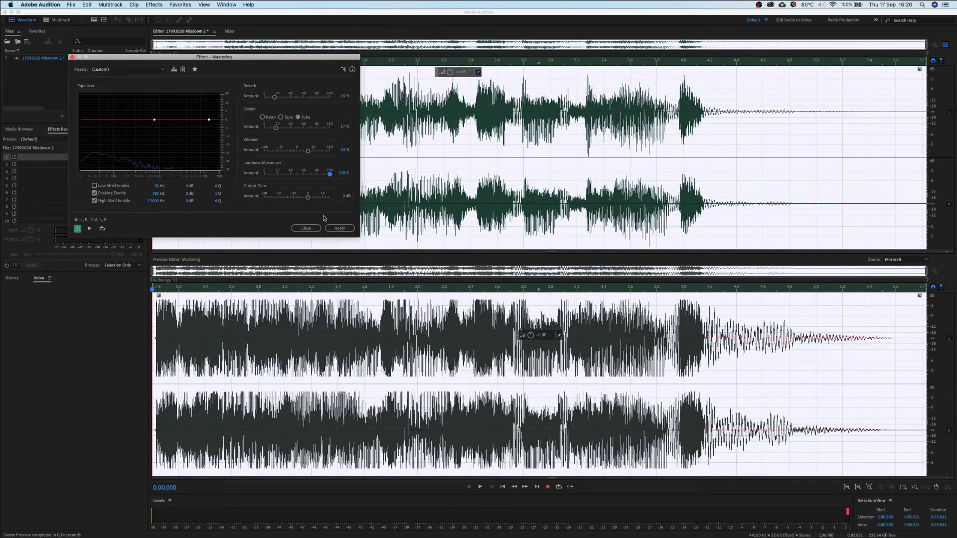
mouse_move(329, 174)
left_mouse_down()
mouse_move(242, 176)
mouse_move(332, 181)
left_mouse_up()
key("space")
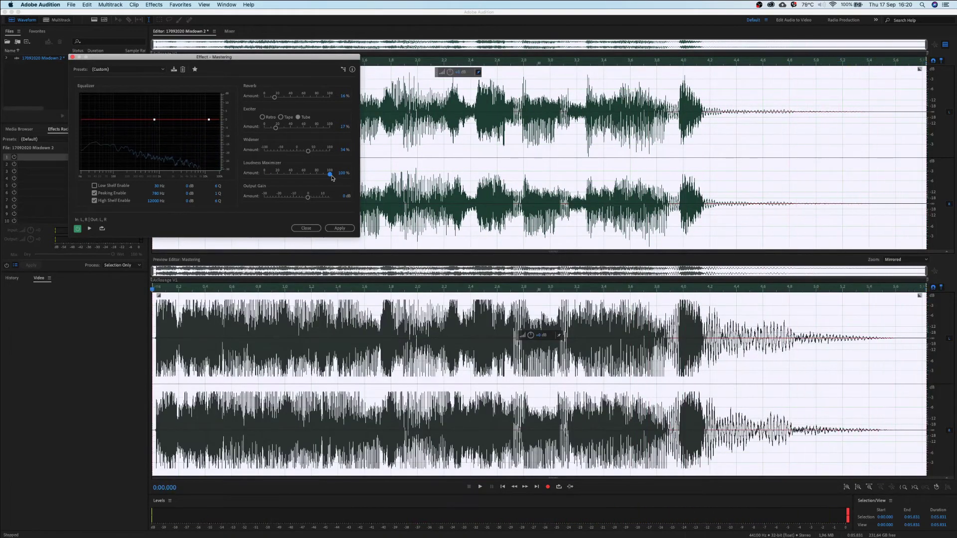
left_click_drag(331, 177, 244, 181)
key("space")
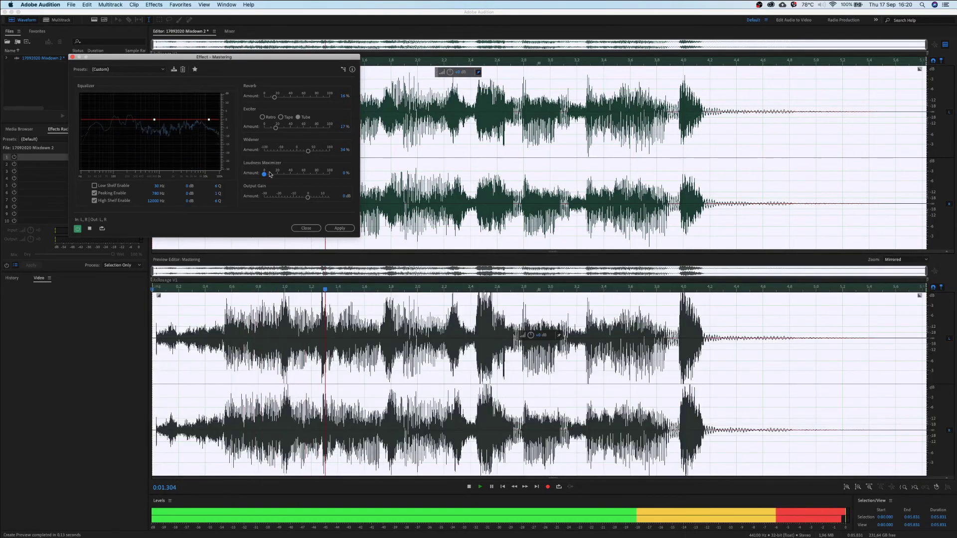
left_click_drag(264, 174, 276, 178)
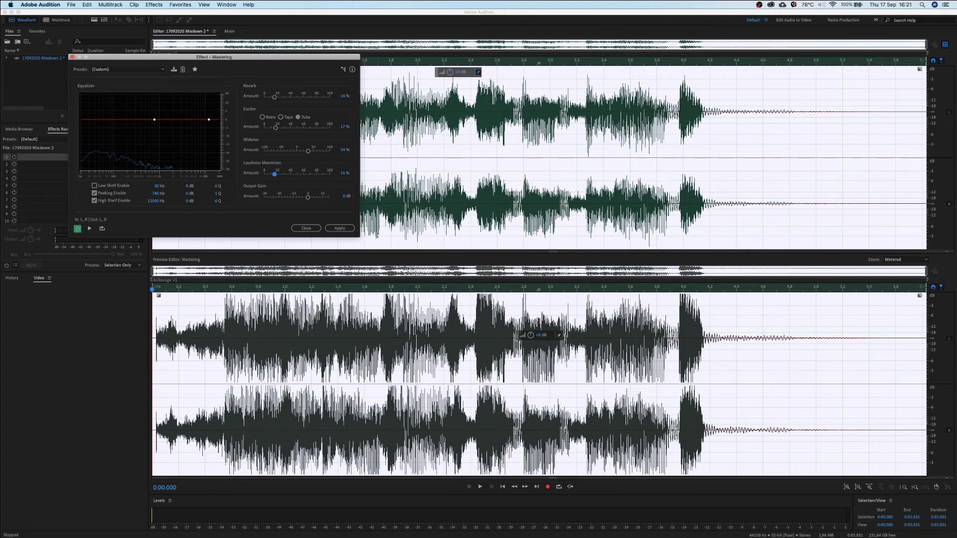
key("space")
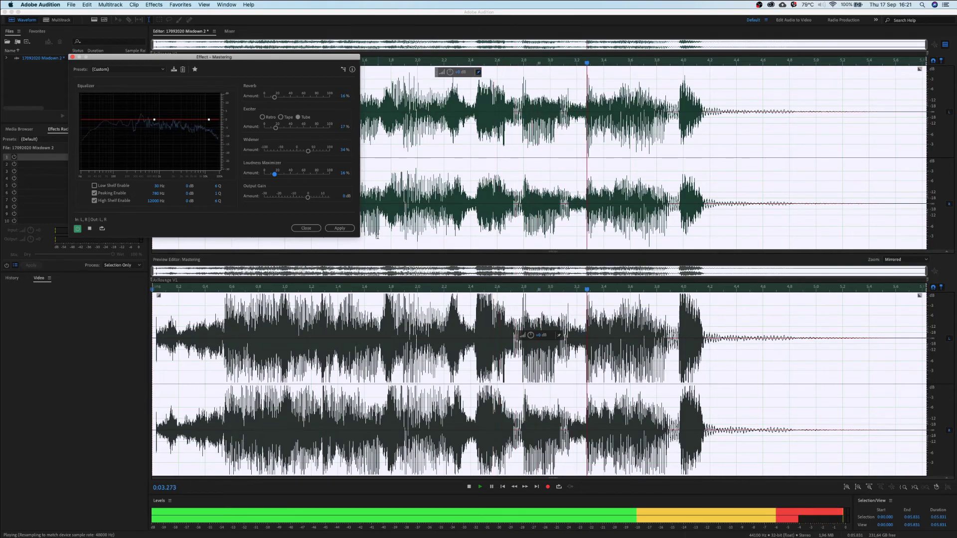
Stop playback and enter -1 dB as the Mastering Output Gain.
key("space")
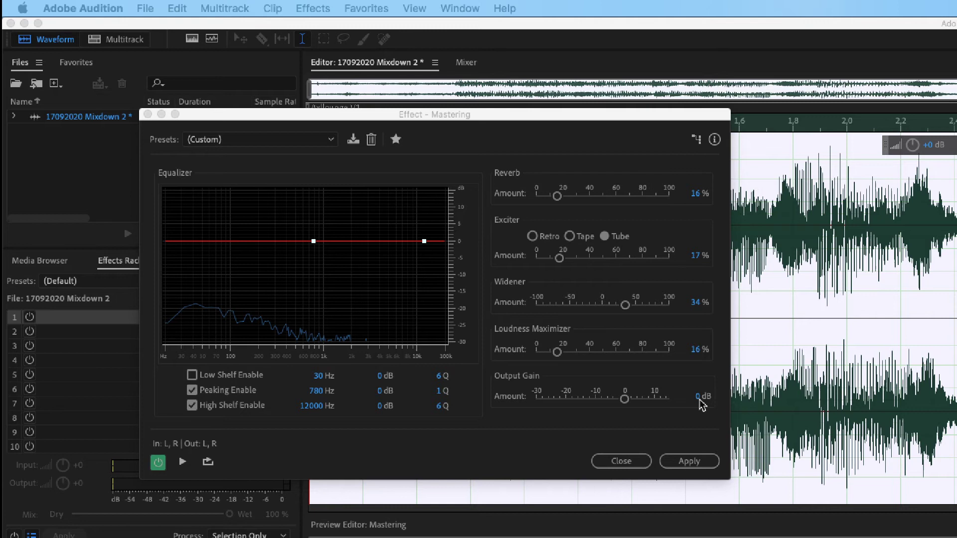
left_click(700, 397)
left_click(700, 397)
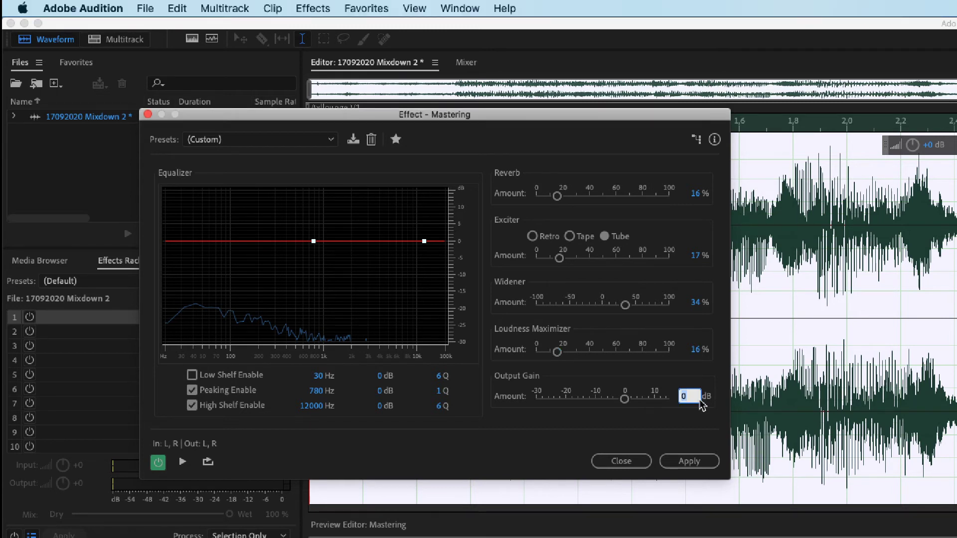
type("-1")
key("Return")
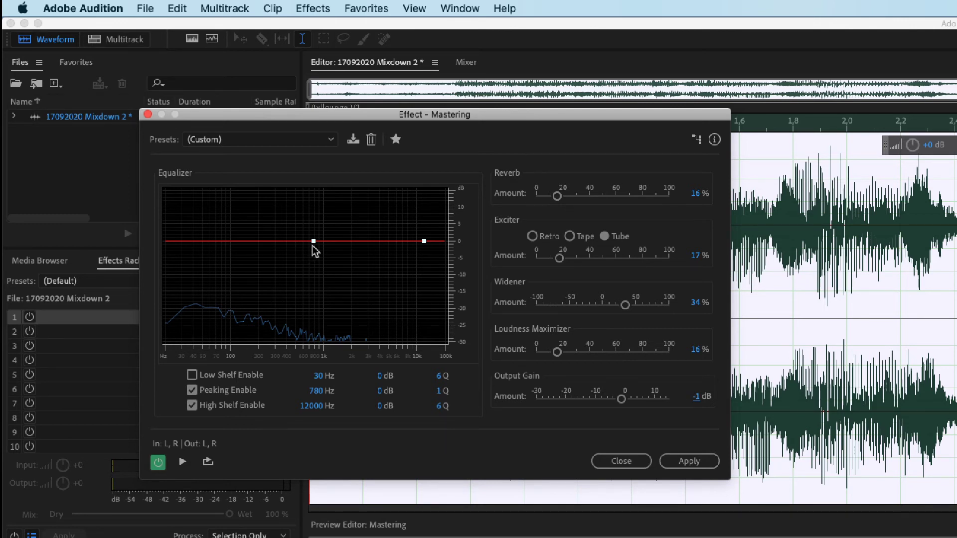
Toggle the high shelf, low shelf and peaking EQ bands on and off to compare.
mouse_move(313, 242)
left_click(205, 406)
left_click(202, 406)
left_click(201, 406)
left_click(199, 406)
left_click(191, 405)
left_click(192, 407)
left_click(192, 376)
left_click(193, 375)
left_click(192, 391)
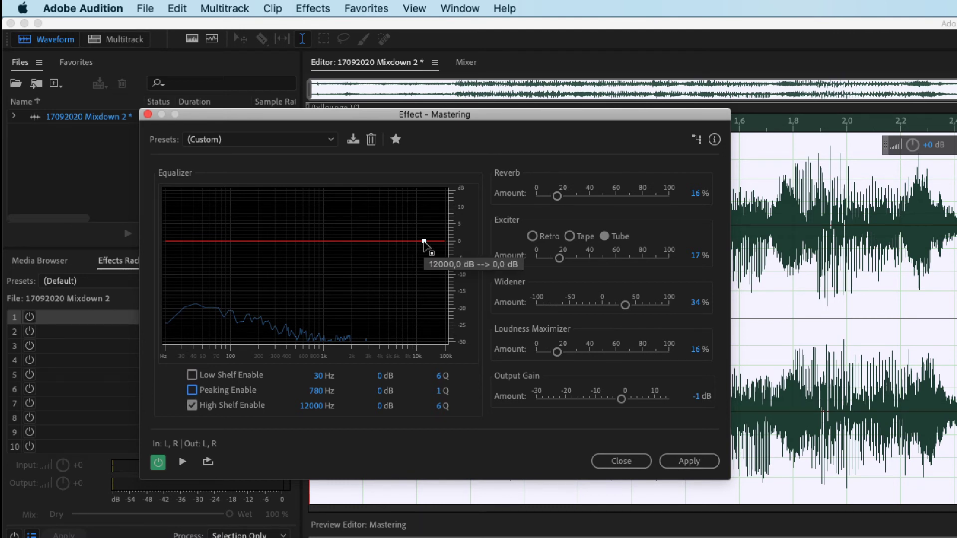
key("space")
Try the high shelf near 2764 Hz and a raised low shelf, then disable both shelves.
left_click_drag(424, 241, 398, 239)
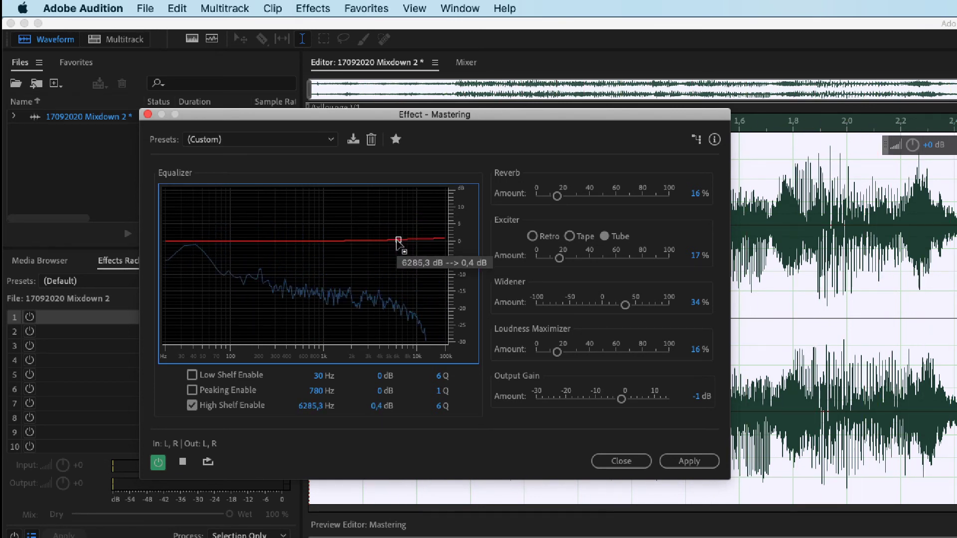
key("space")
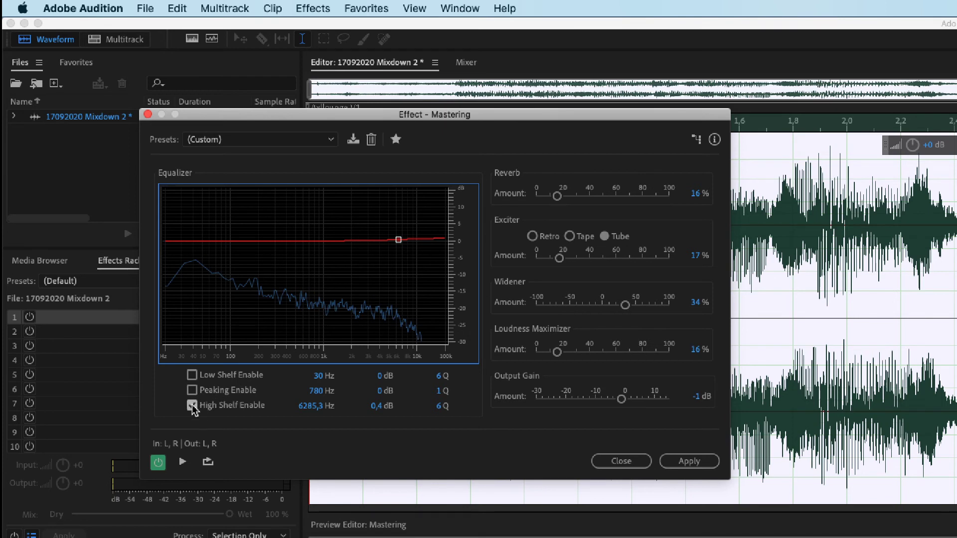
left_click(193, 405)
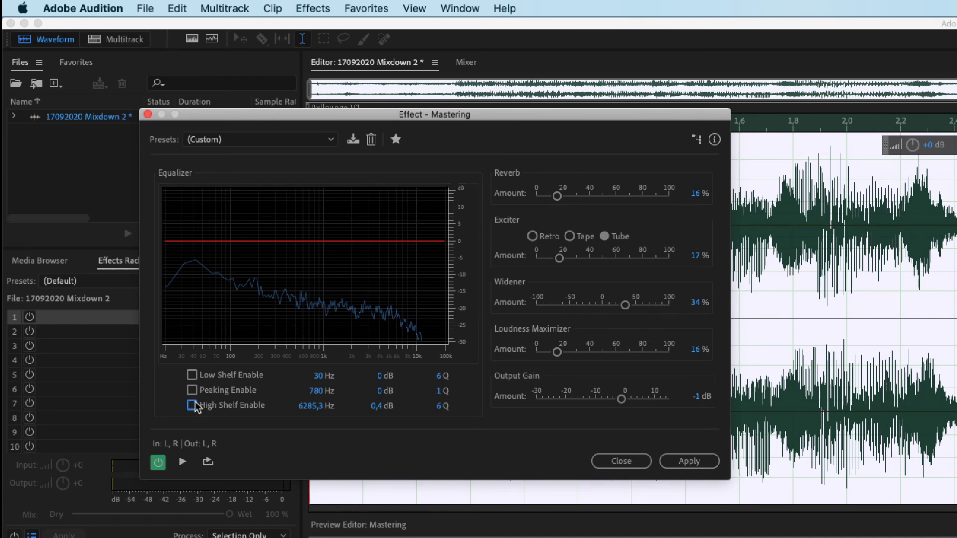
left_click(192, 374)
left_click_drag(181, 243, 231, 239)
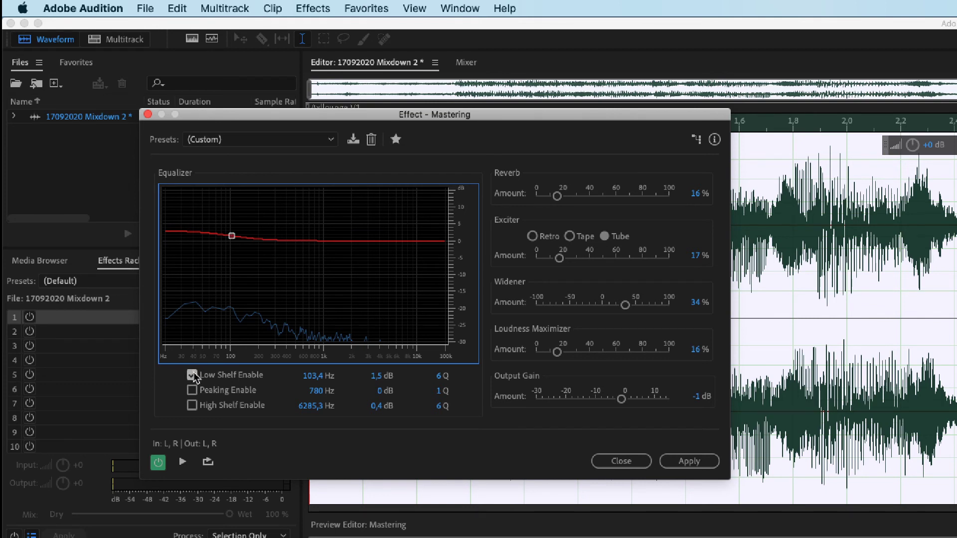
left_click(192, 376)
Enable the peaking band with a 1.3 dB boost at about 3209.5 Hz and preview it.
left_click(192, 390)
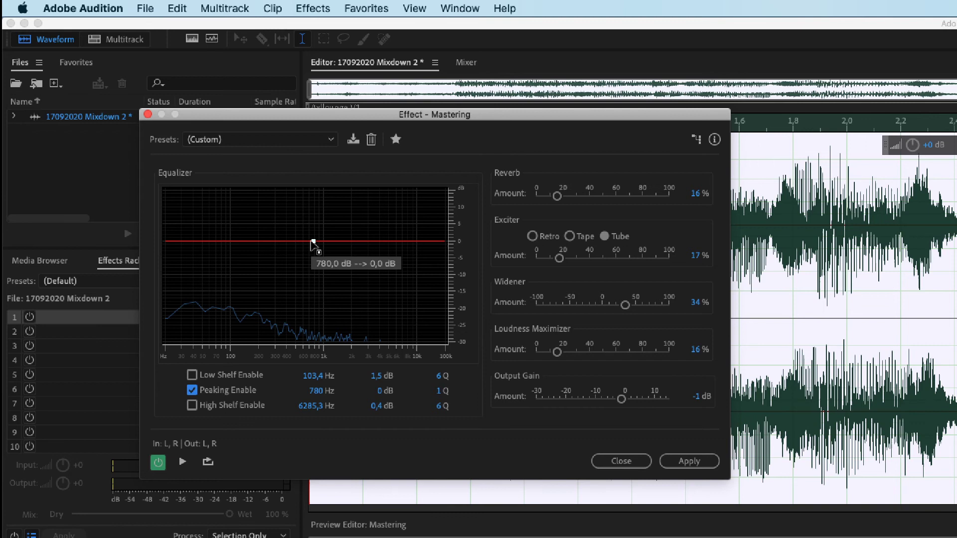
left_click_drag(316, 241, 371, 237)
key("space")
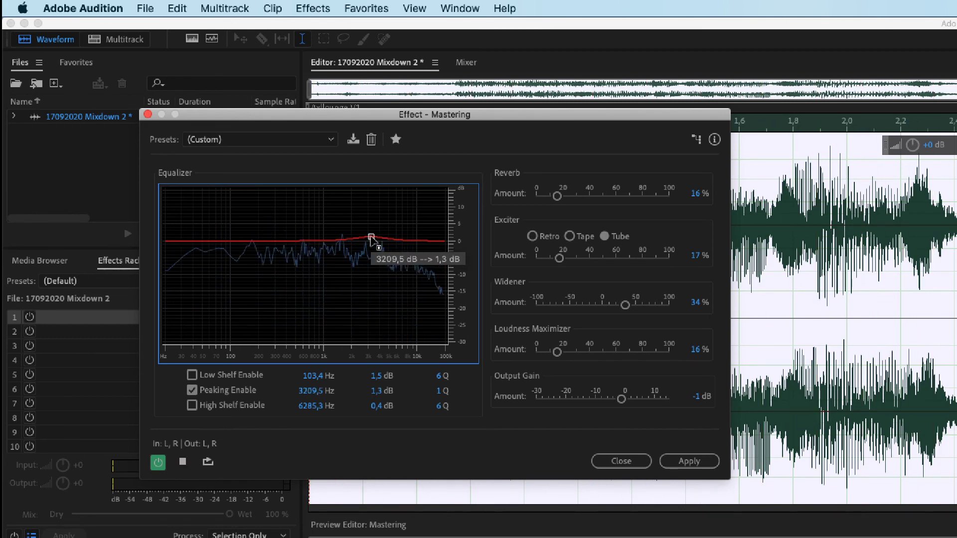
key("space")
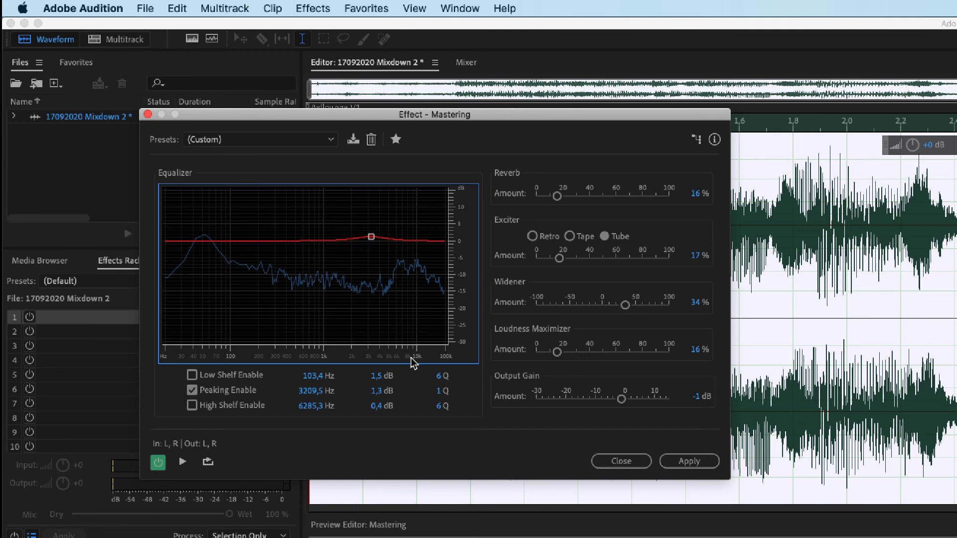
Browse the built-in Mastering presets, close the list unchanged, and start saving a preset.
left_click(276, 139)
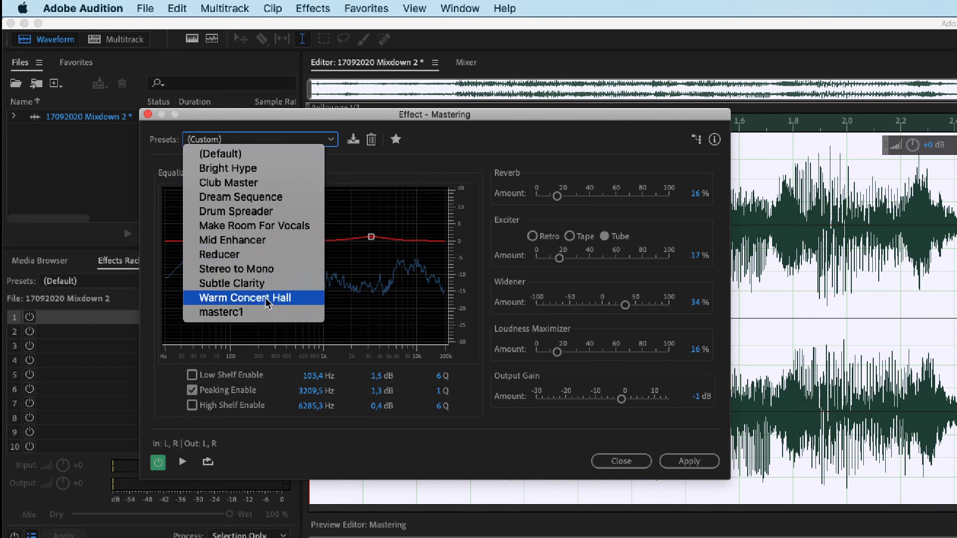
left_click(367, 175)
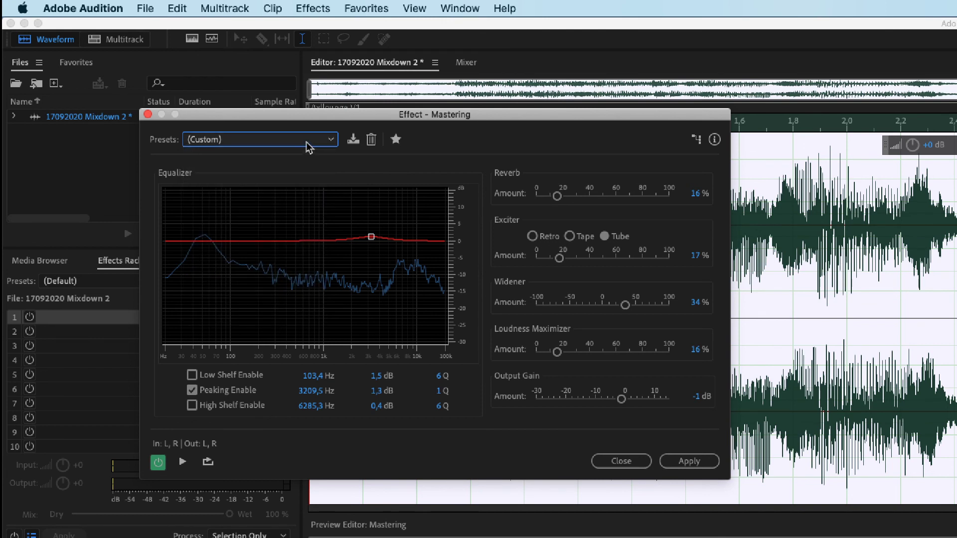
left_click(353, 139)
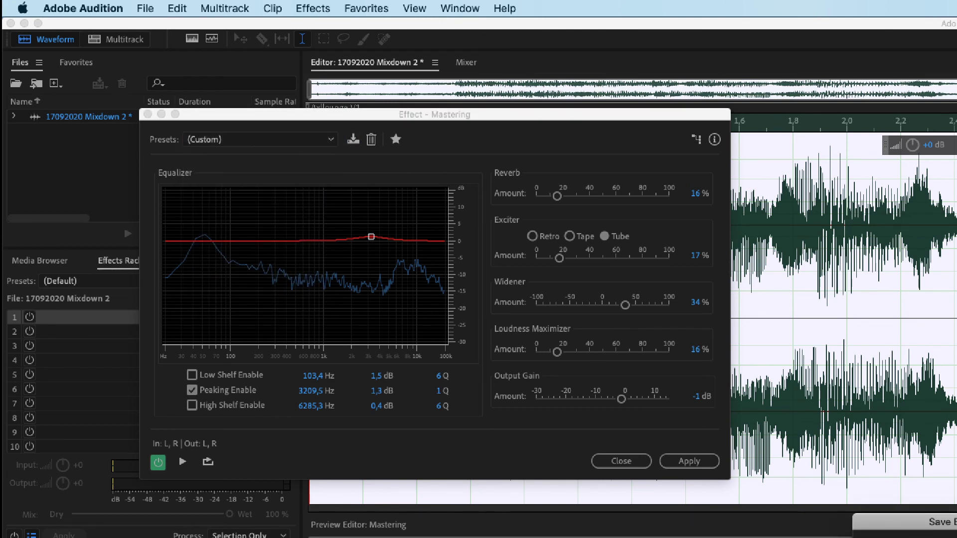
Move the Save Effect Preset prompt to the centre and cancel it.
left_click(353, 139)
left_click_drag(748, 451, 343, 315)
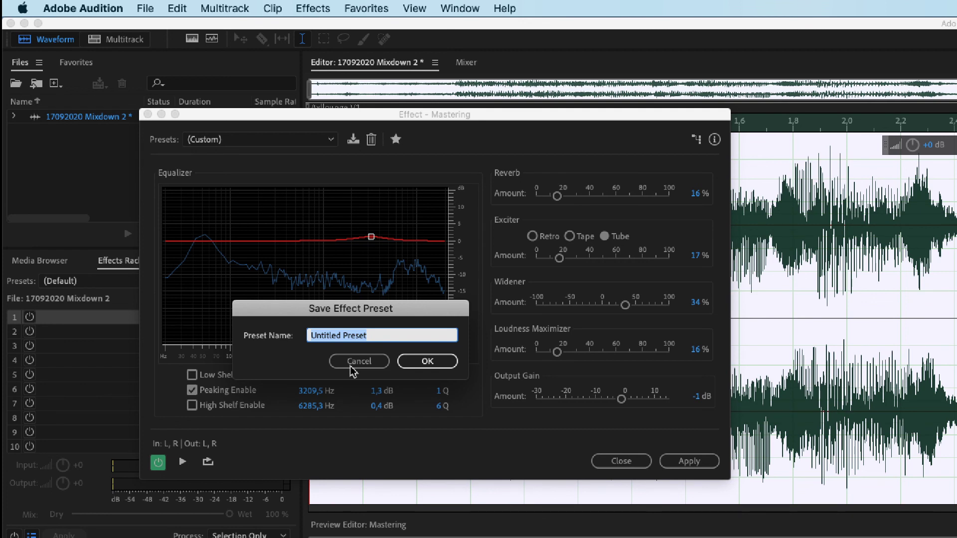
left_click(366, 367)
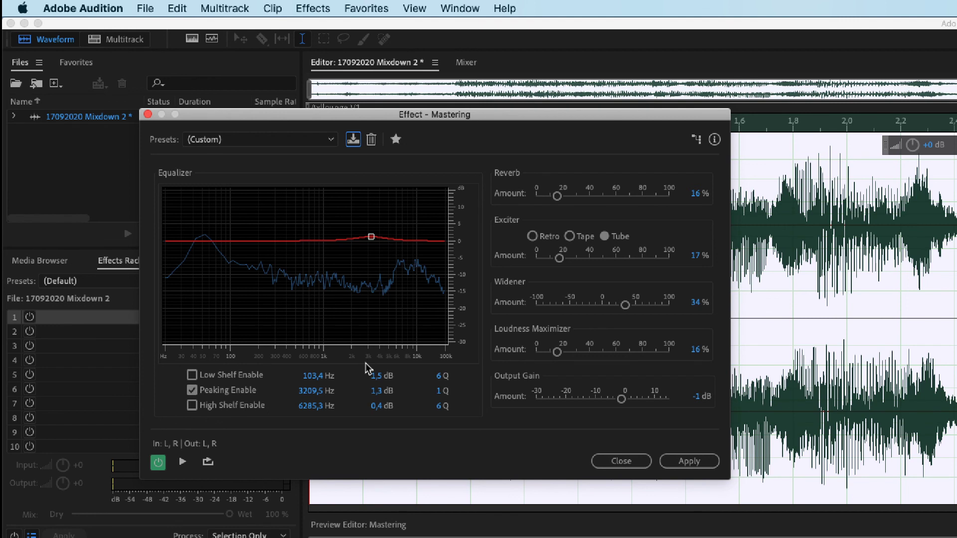
left_click(158, 463)
key("space")
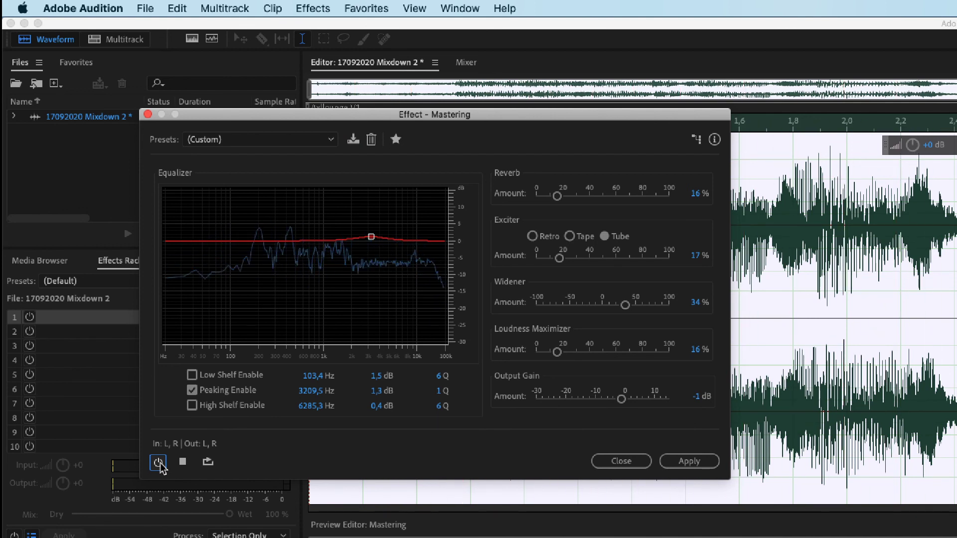
left_click(158, 463)
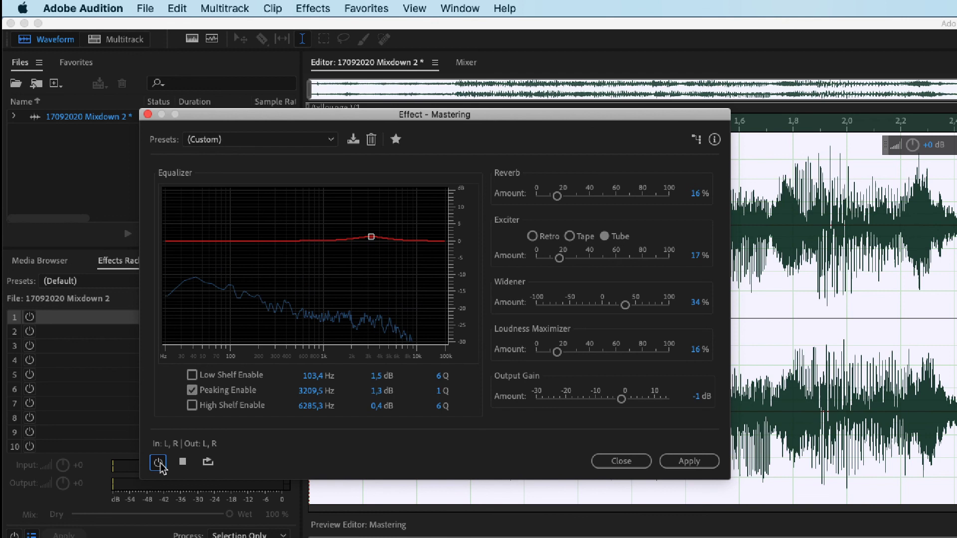